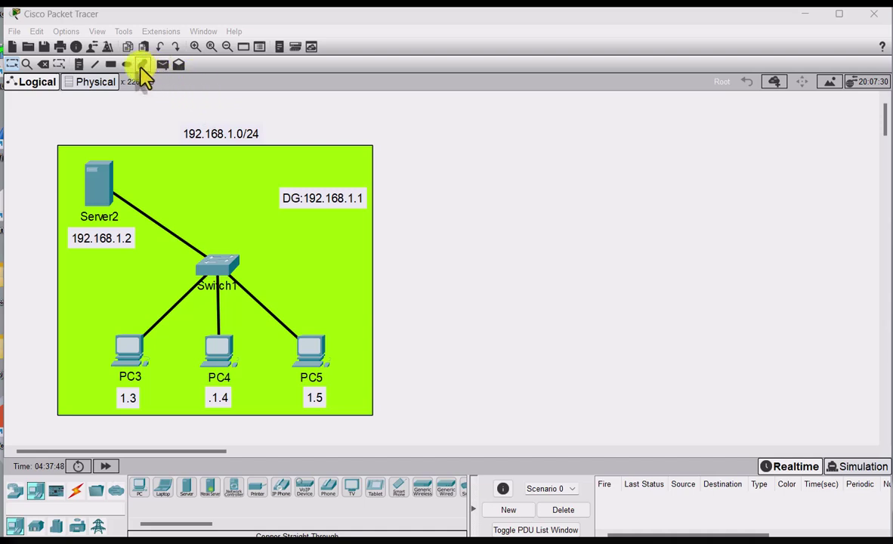
# - Draw a filled cyan rectangle to the right of the green network area and place a 2960 switch near its centre
pyautogui.click(109, 65)
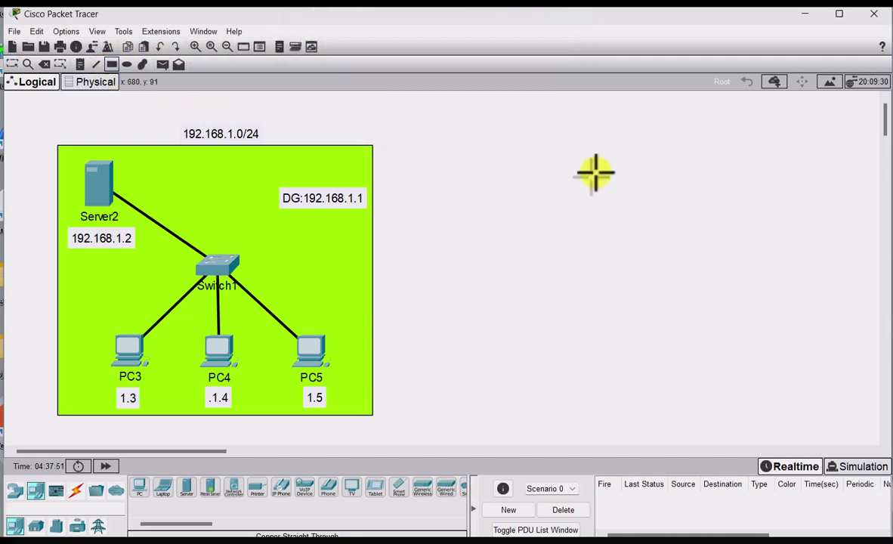
pyautogui.moveTo(537, 129); pyautogui.dragTo(859, 417)
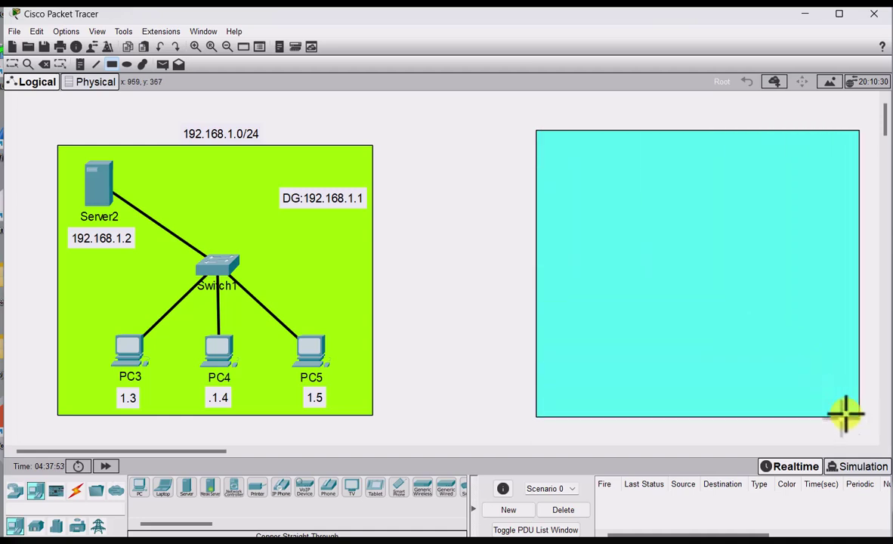
pyautogui.click(14, 493)
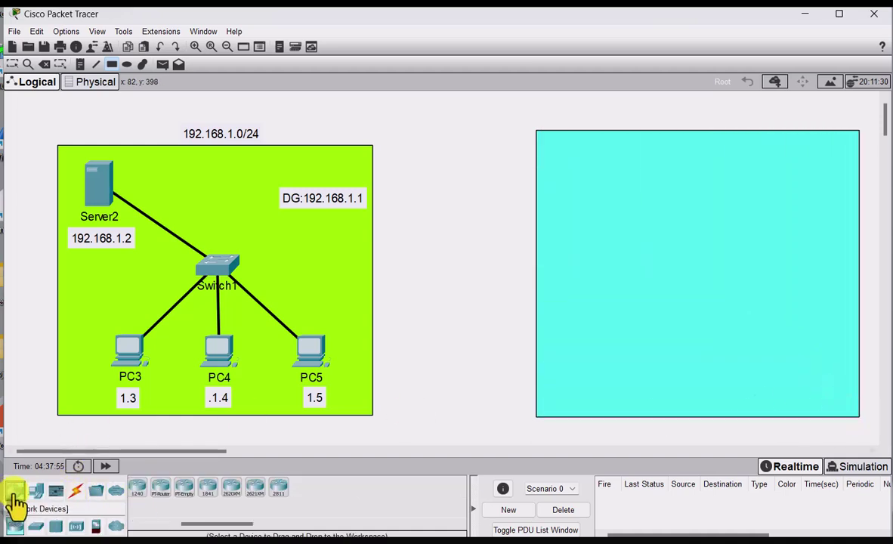
pyautogui.click(36, 525)
pyautogui.click(140, 489)
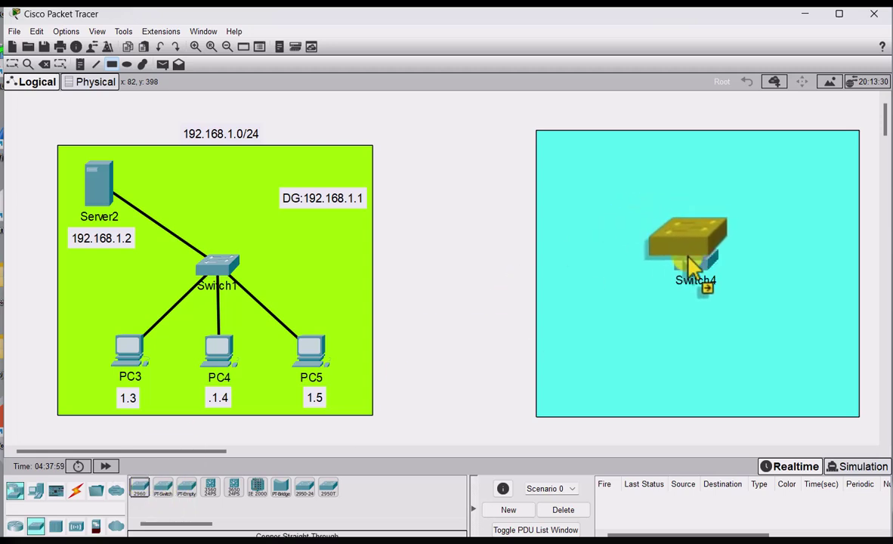
pyautogui.click(691, 261)
# - Add a server inside the cyan area, above and to the right of the switch
pyautogui.click(34, 493)
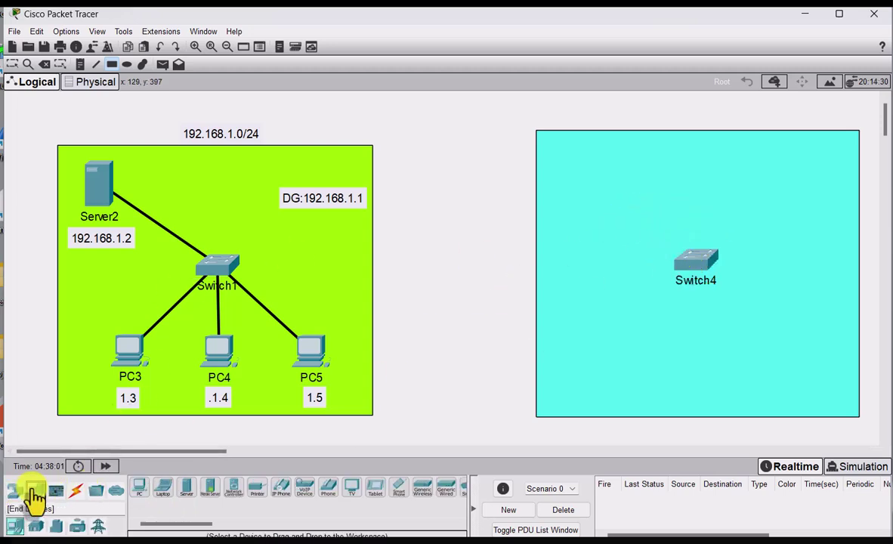
pyautogui.click(186, 487)
pyautogui.click(769, 193)
# - Add two laptops below the switch, one toward each side of the cyan area
pyautogui.click(15, 491)
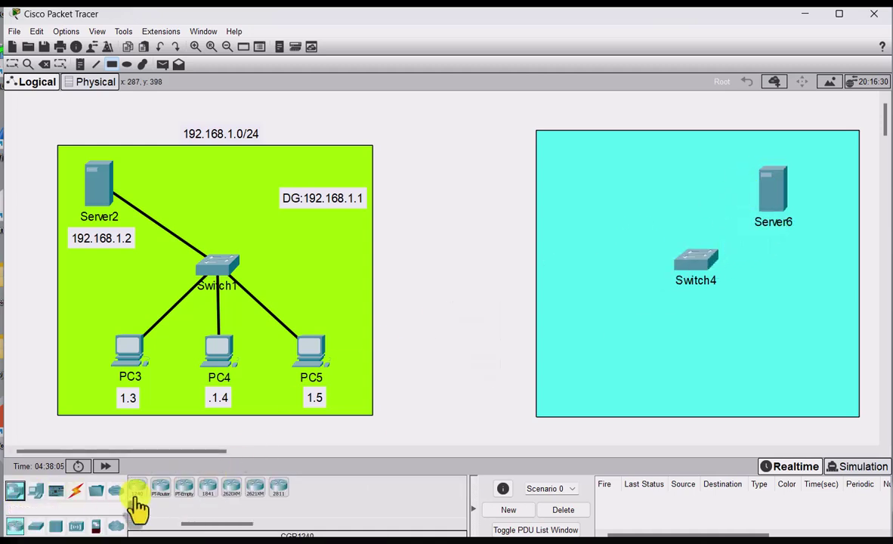
pyautogui.click(36, 493)
pyautogui.click(165, 490)
pyautogui.click(627, 361)
pyautogui.click(161, 489)
pyautogui.click(769, 369)
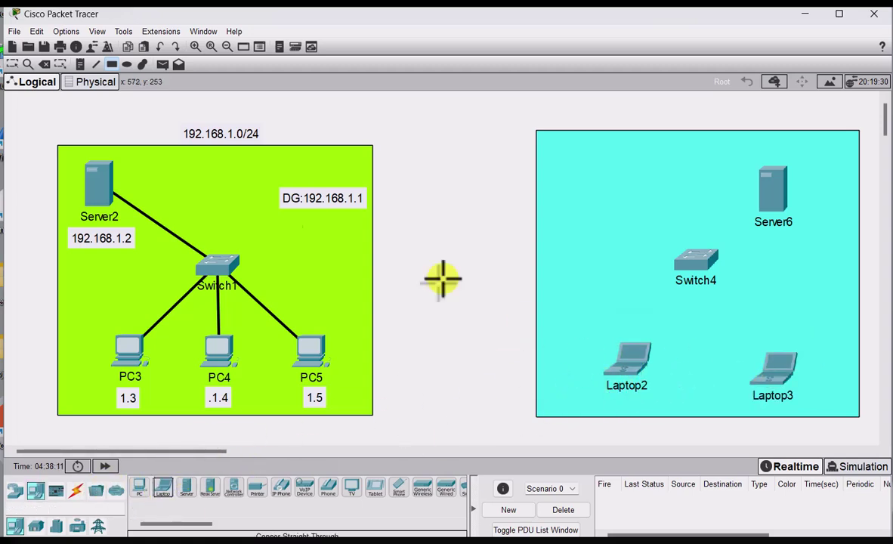
# - Add the network label 192.168.2.0/24 and position it just above the cyan area
pyautogui.click(12, 65)
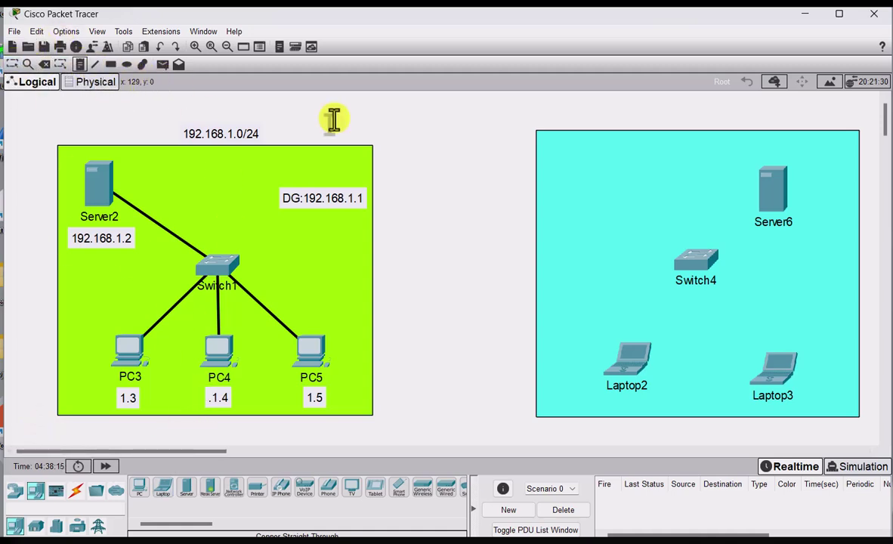
pyautogui.click(581, 114)
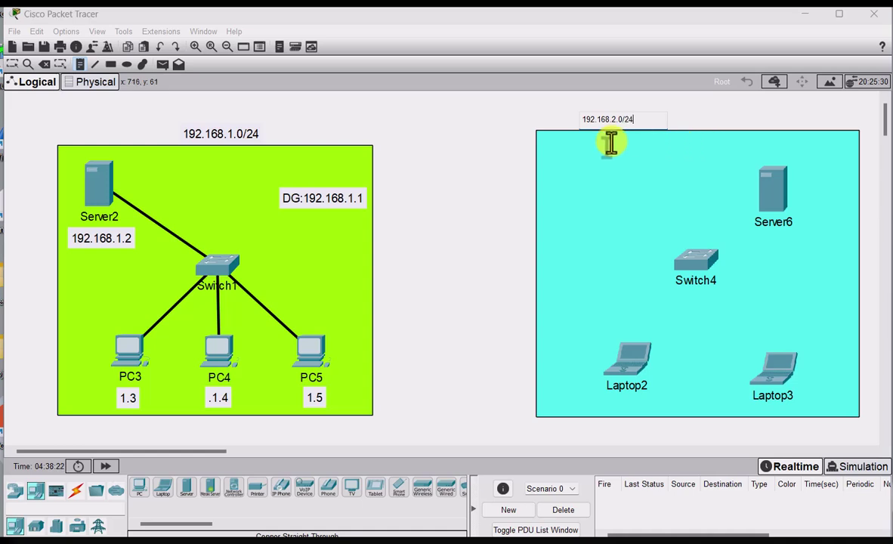
pyautogui.click(10, 63)
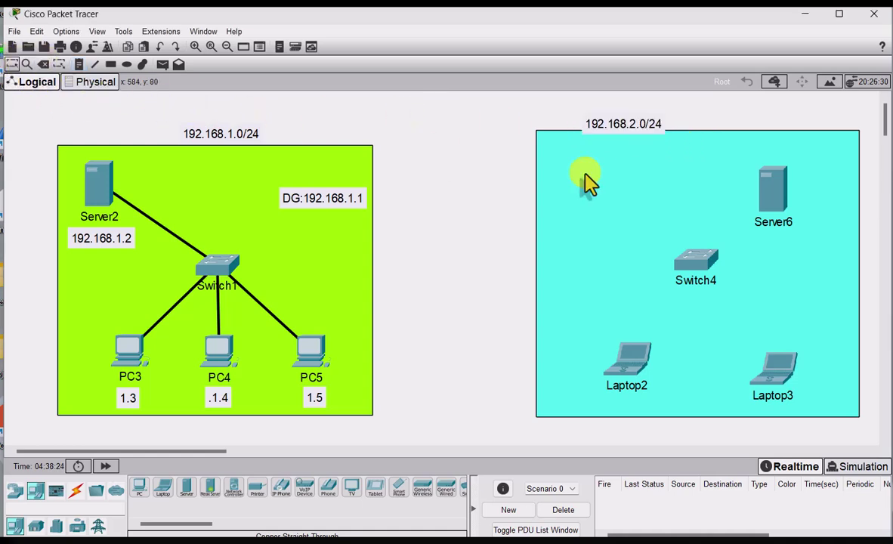
pyautogui.click(642, 119)
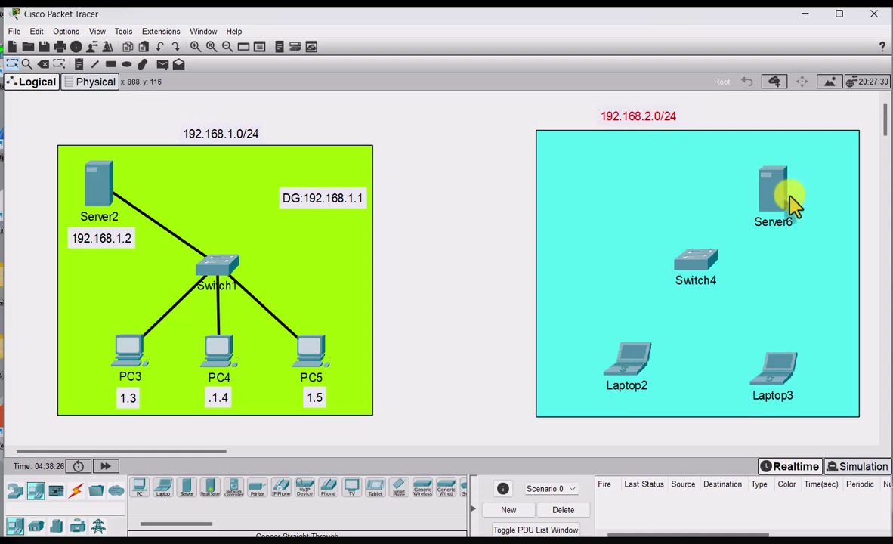
# - Add the address label 192.168.2.2 and position it directly below Server6
pyautogui.click(79, 64)
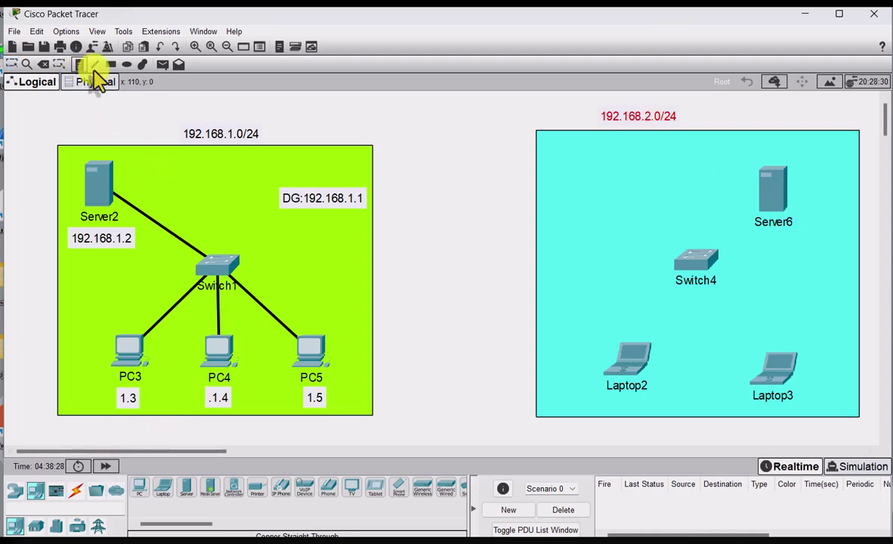
pyautogui.click(770, 242)
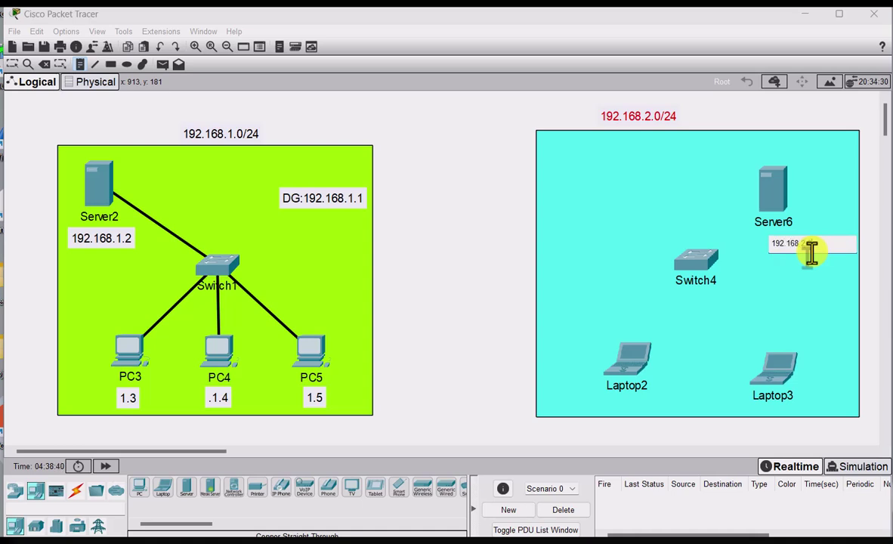
pyautogui.write('.2.2')
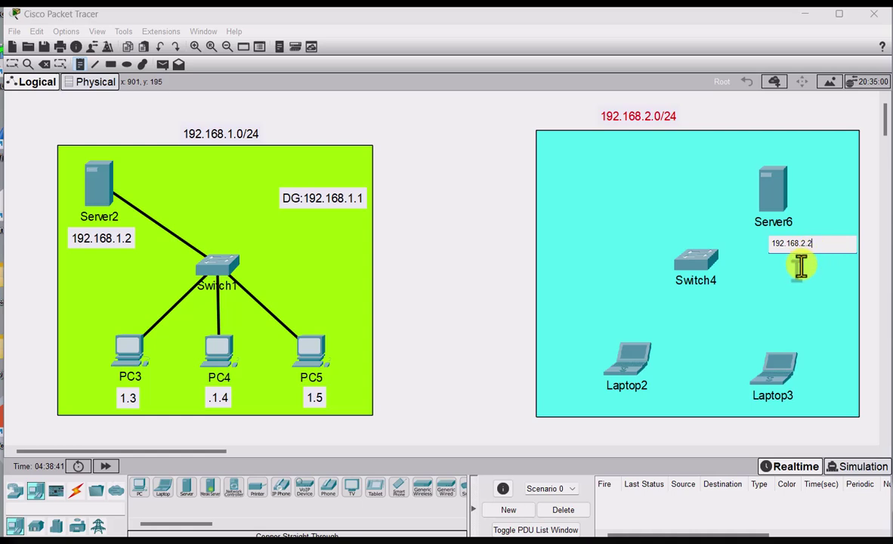
pyautogui.click(11, 65)
pyautogui.click(789, 249)
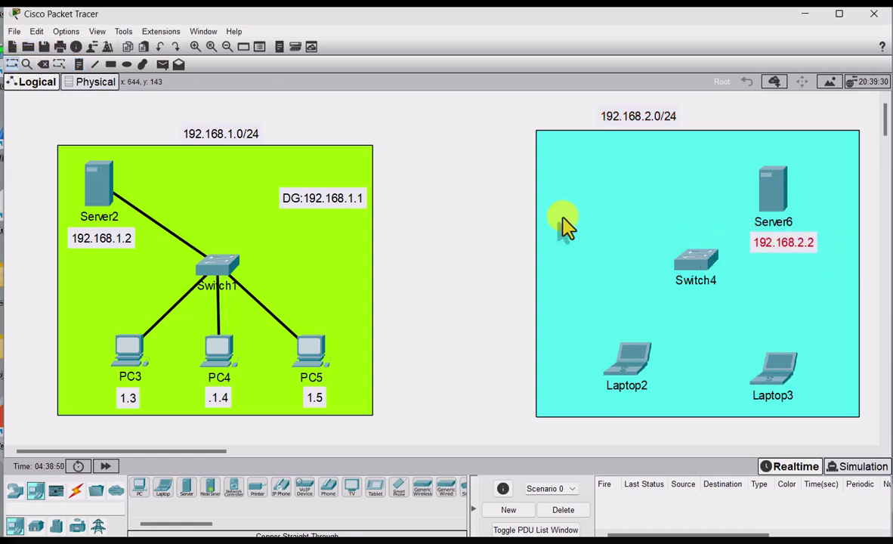
# - Add the default gateway label DG:192.168.2.1 in the upper-left part of the cyan area
pyautogui.click(80, 64)
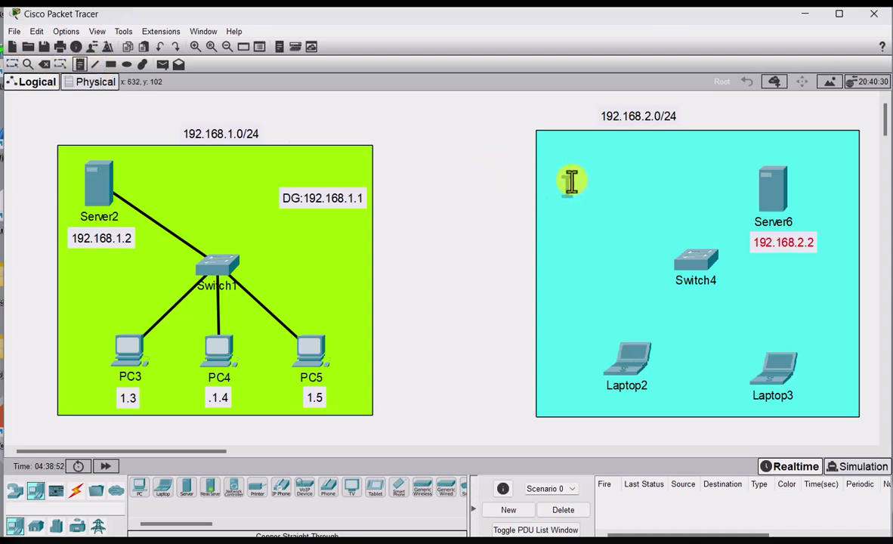
pyautogui.click(558, 181)
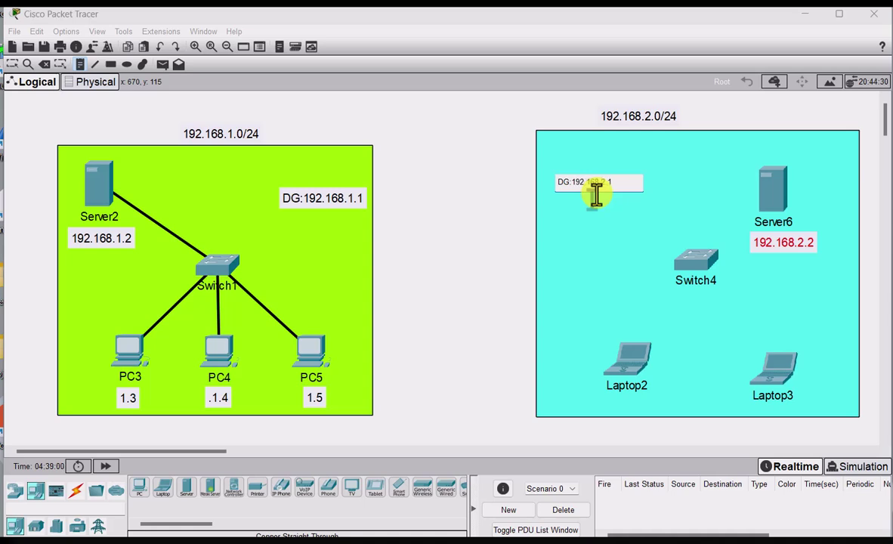
pyautogui.click(12, 64)
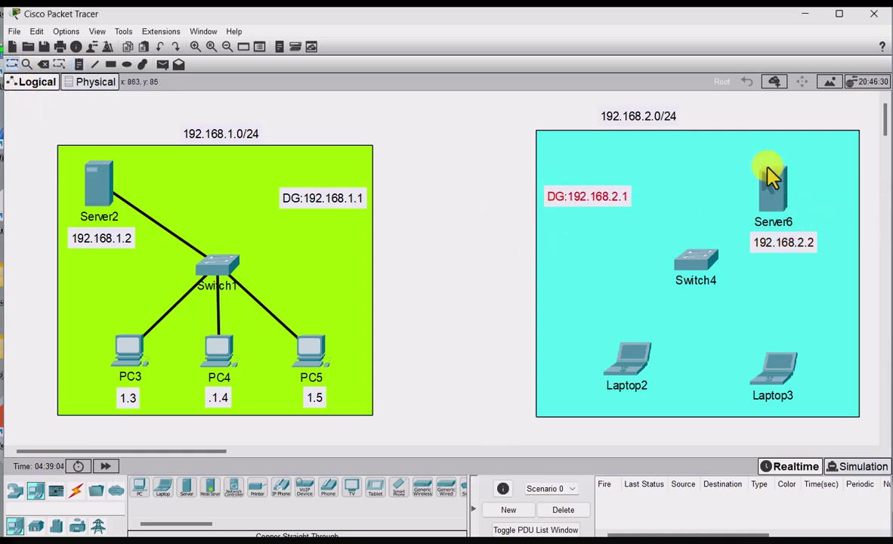
# - Configure Server6 with static IPv4 address 192.168.2.2, subnet mask 255.255.255.0 and default gateway 192.168.2.1
pyautogui.click(778, 195)
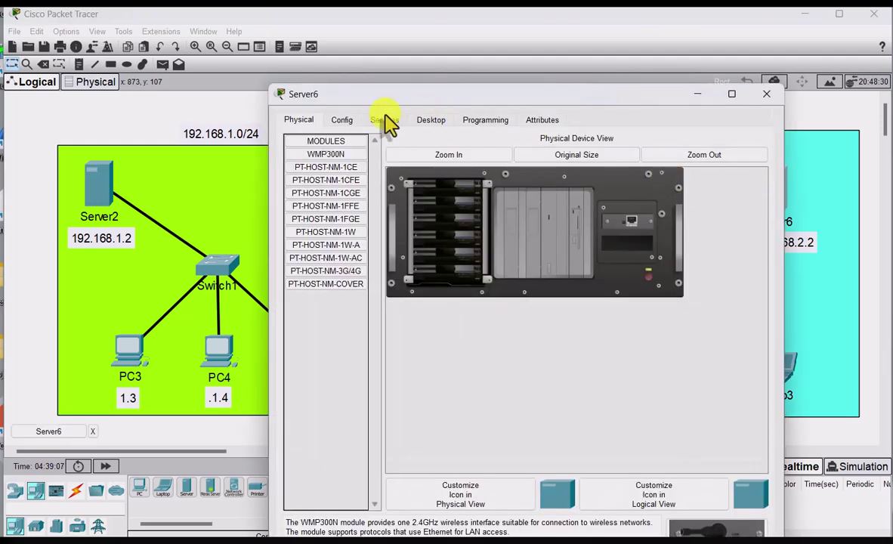
pyautogui.click(428, 124)
pyautogui.click(332, 166)
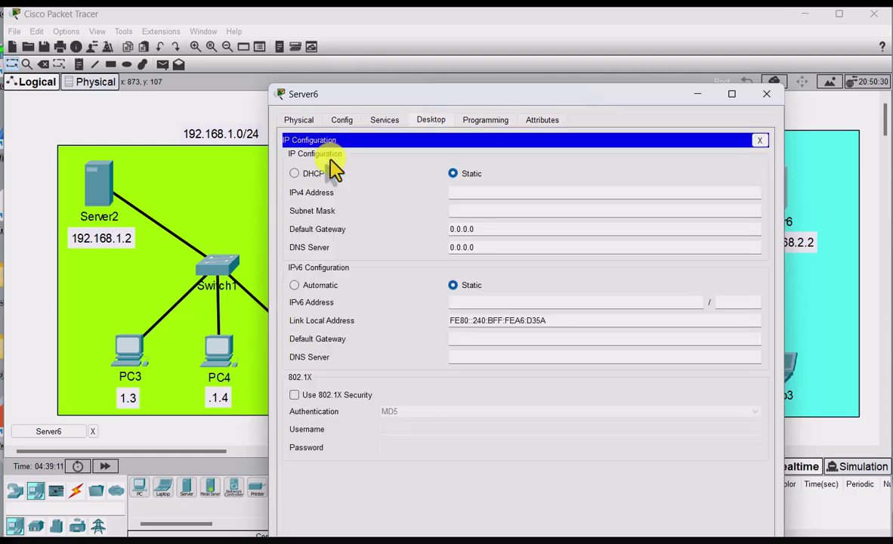
pyautogui.moveTo(512, 102); pyautogui.dragTo(294, 92)
pyautogui.click(249, 182)
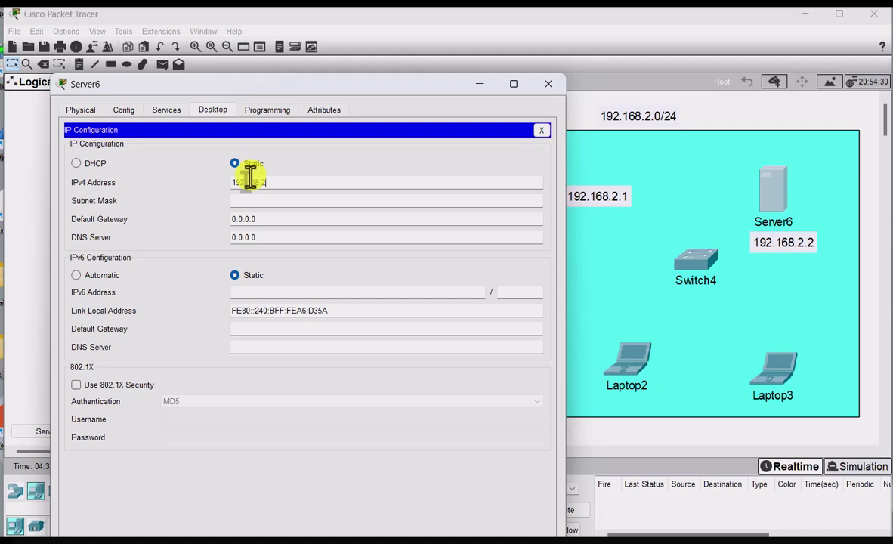
pyautogui.click(260, 201)
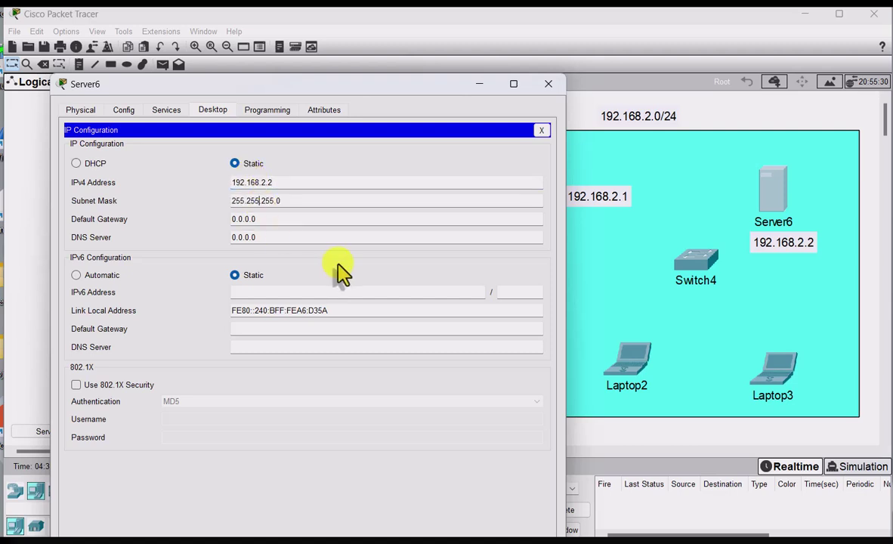
pyautogui.press('Tab')
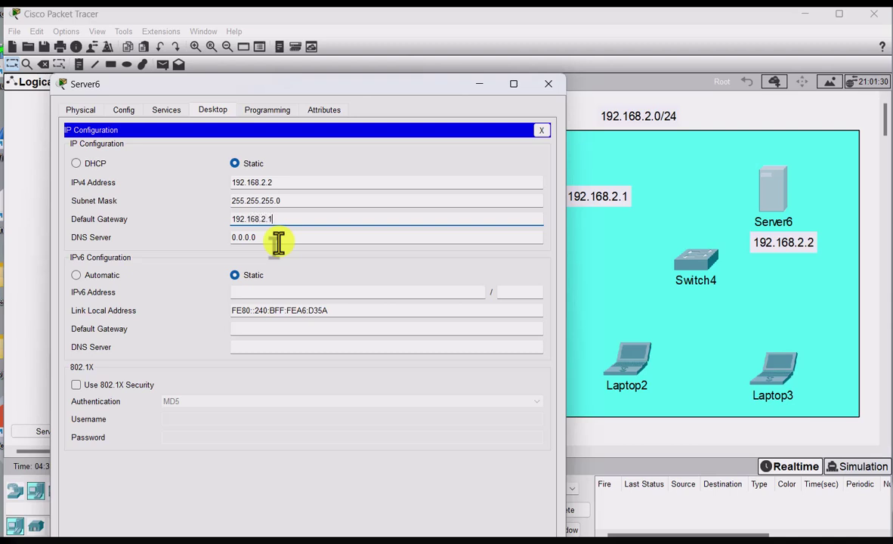
pyautogui.click(542, 132)
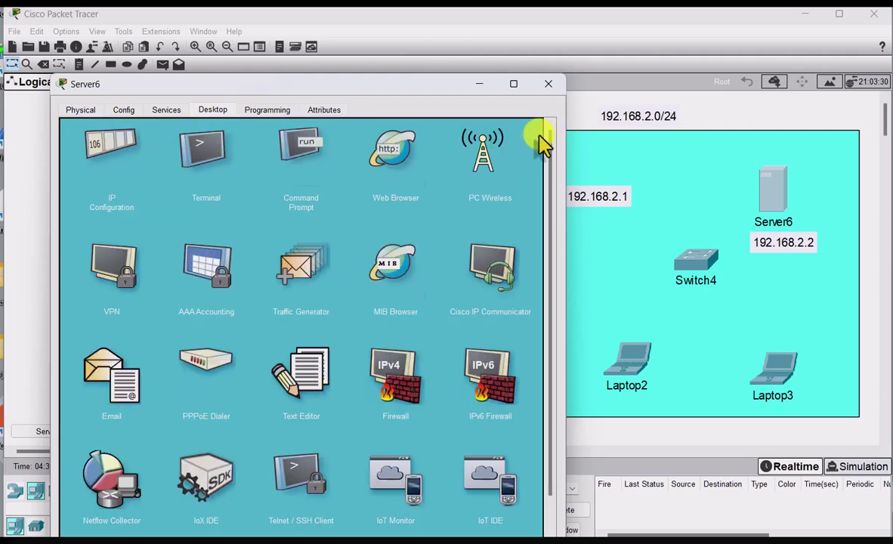
pyautogui.click(549, 84)
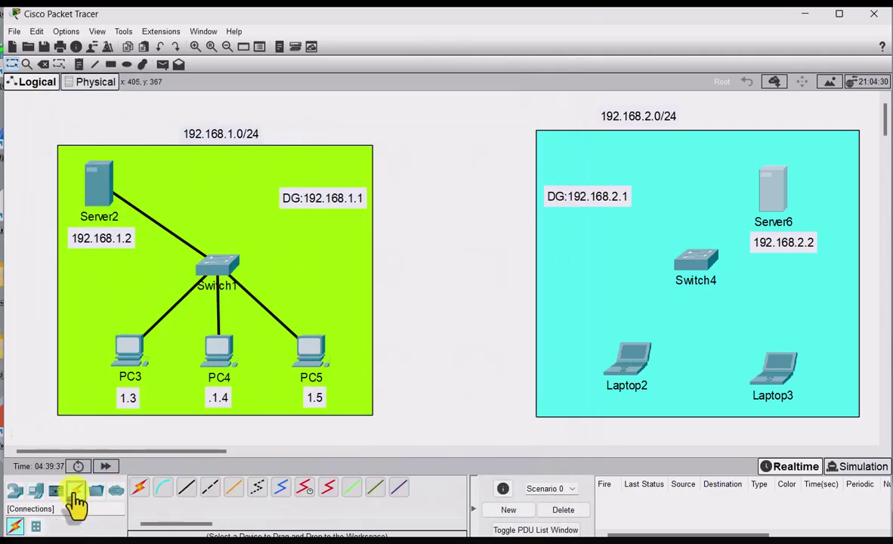
# - Connect Laptop2's FastEthernet0 port to a FastEthernet port on Switch4 with a copper straight-through cable
pyautogui.click(187, 487)
pyautogui.click(632, 367)
pyautogui.click(665, 417)
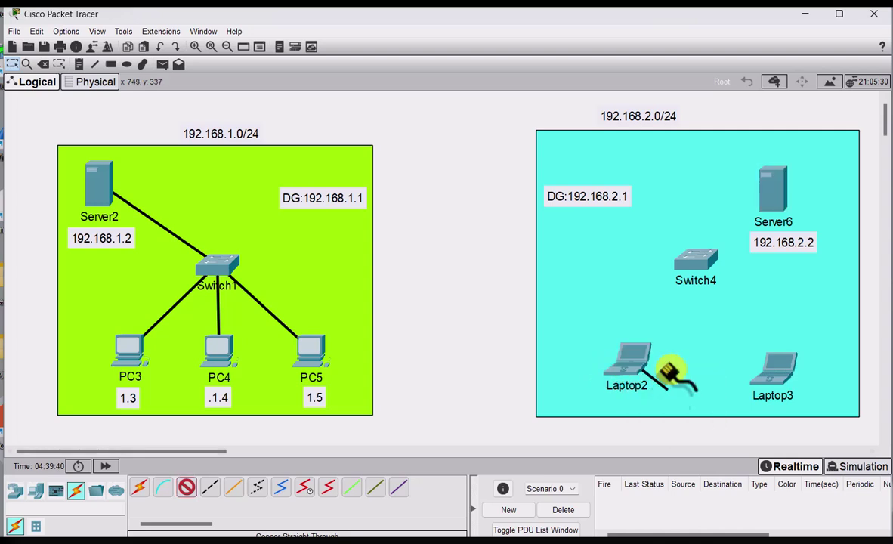
pyautogui.click(692, 261)
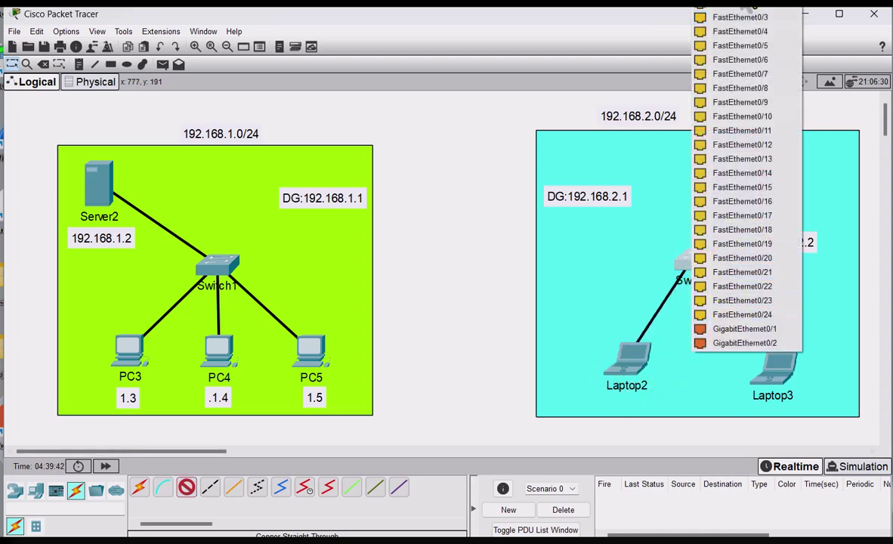
pyautogui.click(729, 17)
# - Connect Laptop3's FastEthernet0 port to a free FastEthernet port on Switch4 with a copper straight-through cable
pyautogui.click(187, 487)
pyautogui.click(774, 368)
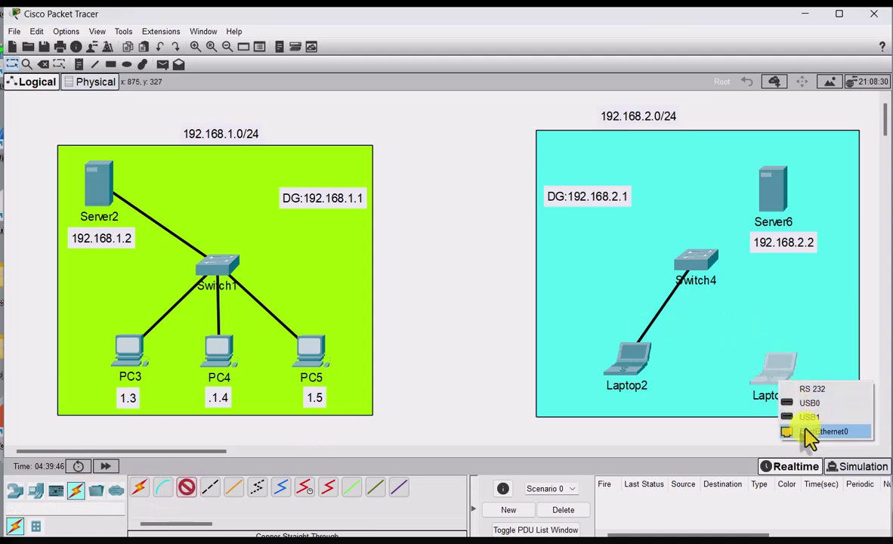
pyautogui.click(812, 430)
pyautogui.click(699, 260)
pyautogui.click(769, 158)
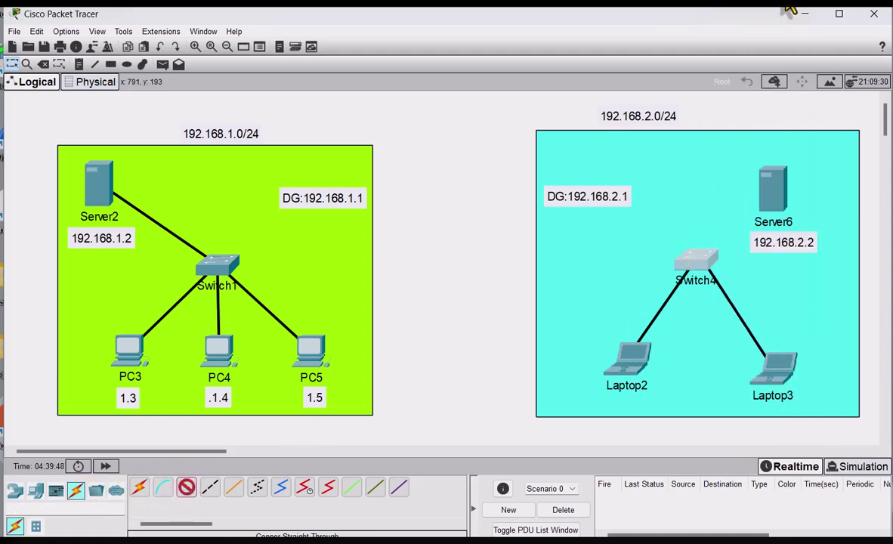
# - Connect Server6 to Switch4 with a copper straight-through cable and shift the 192.168.2.2 label slightly right
pyautogui.click(186, 488)
pyautogui.click(768, 190)
pyautogui.click(816, 197)
pyautogui.click(703, 262)
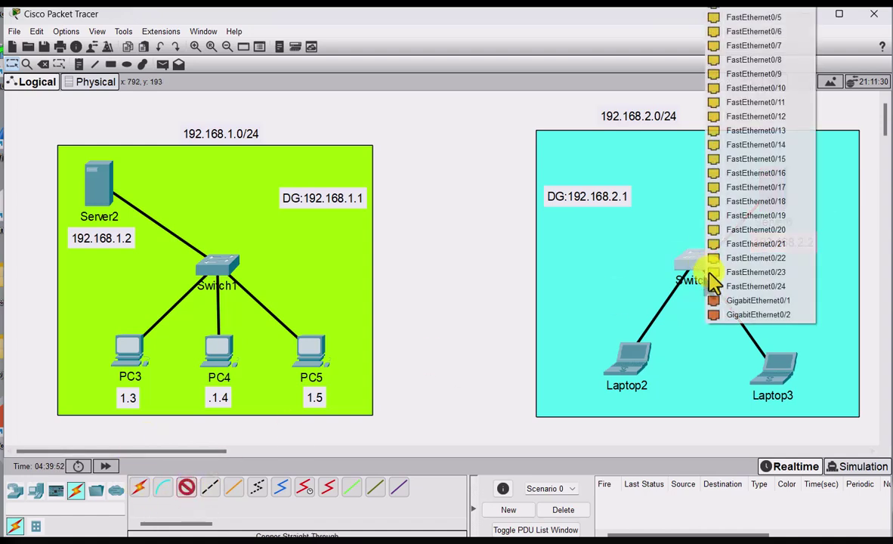
pyautogui.click(767, 15)
pyautogui.moveTo(791, 249); pyautogui.dragTo(801, 248)
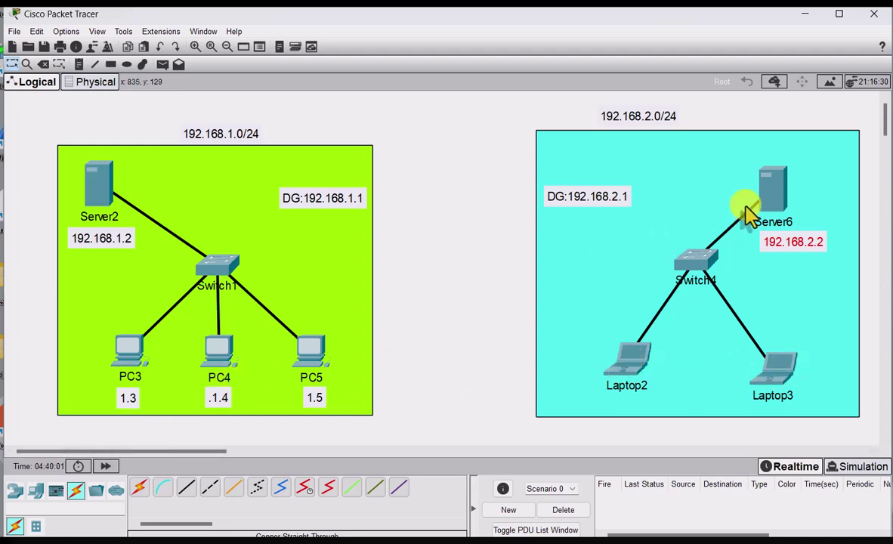
# - Turn on the DHCP service on Server6 and set the serverPool default gateway to 192.168.2.1
pyautogui.click(773, 199)
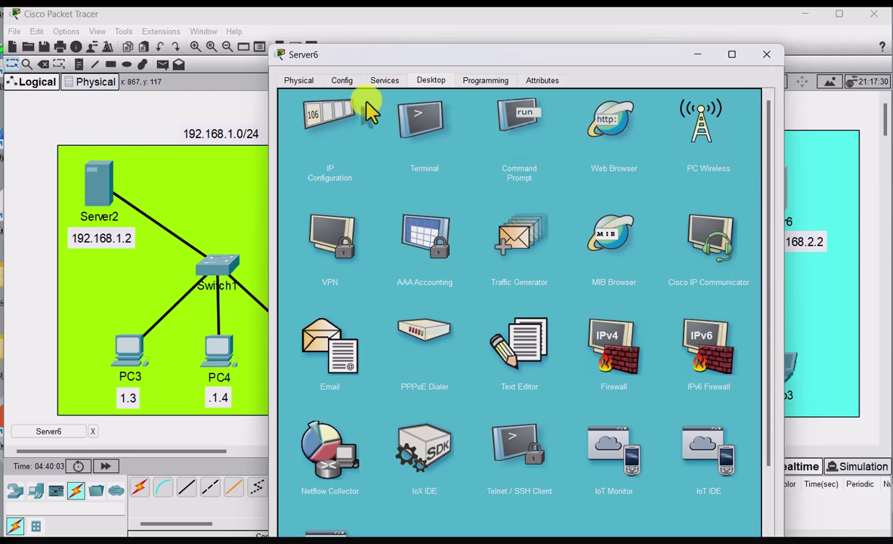
pyautogui.click(382, 82)
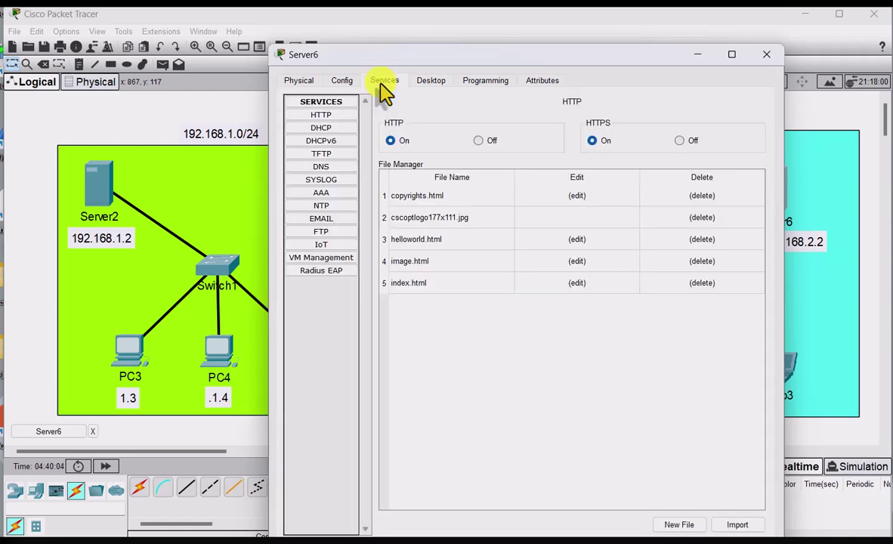
pyautogui.click(323, 141)
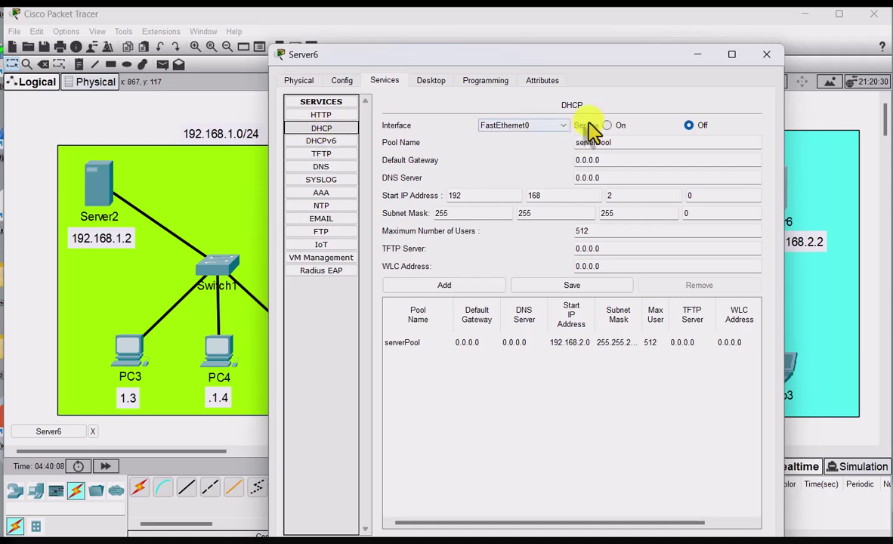
pyautogui.moveTo(563, 55); pyautogui.dragTo(438, 57)
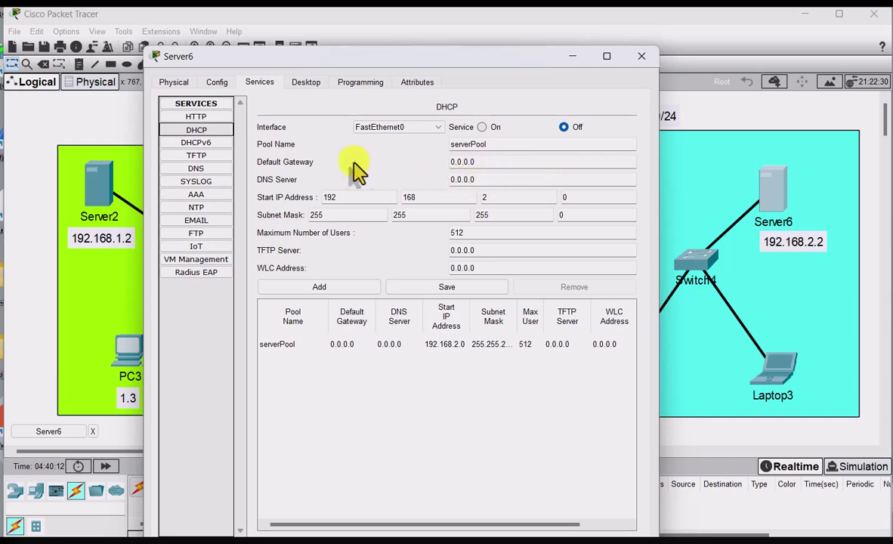
pyautogui.click(482, 127)
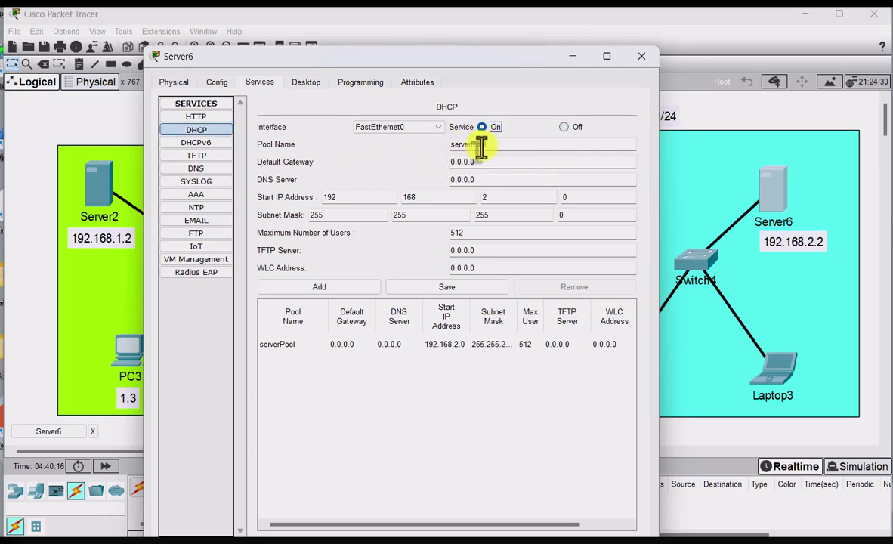
pyautogui.press('Tab')
pyautogui.press('Tab')
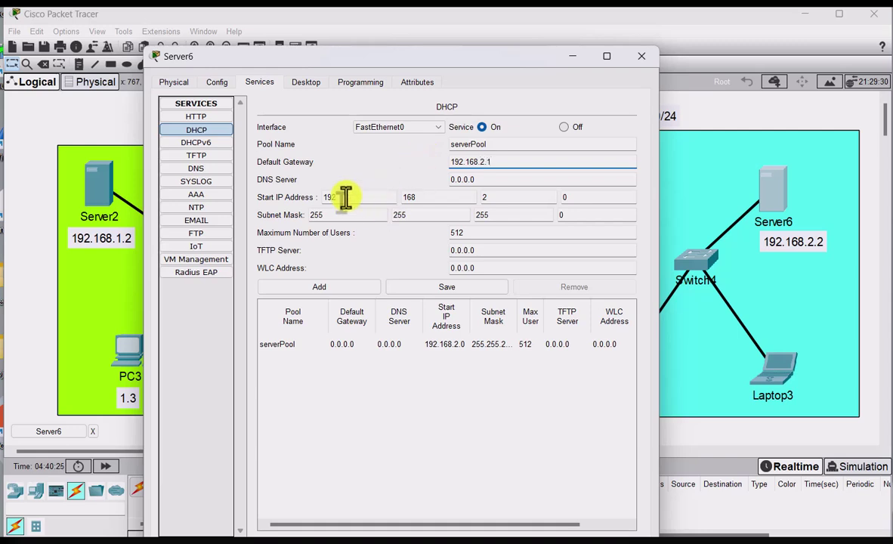
# - Set the serverPool start IP address to 192.168.2.3 and maximum number of users to 252, save the pool and close Server6
pyautogui.moveTo(321, 197); pyautogui.dragTo(352, 201)
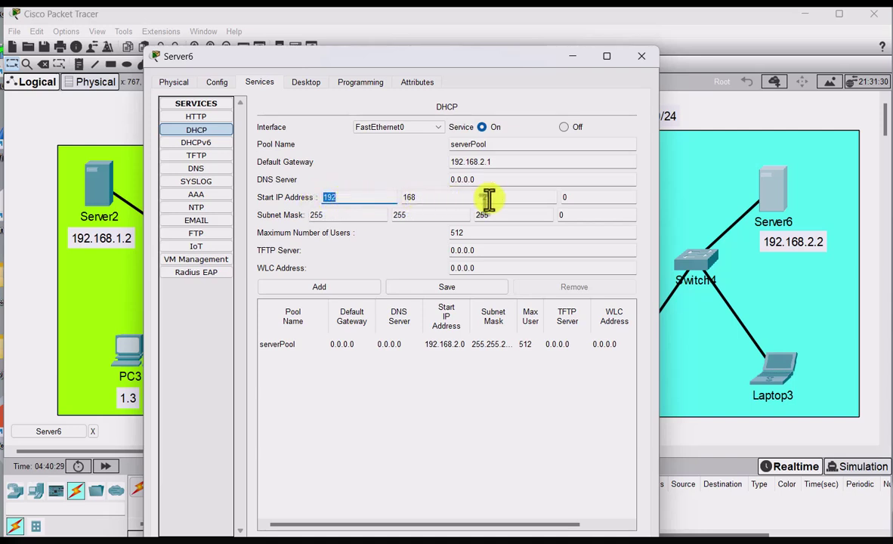
pyautogui.click(559, 195)
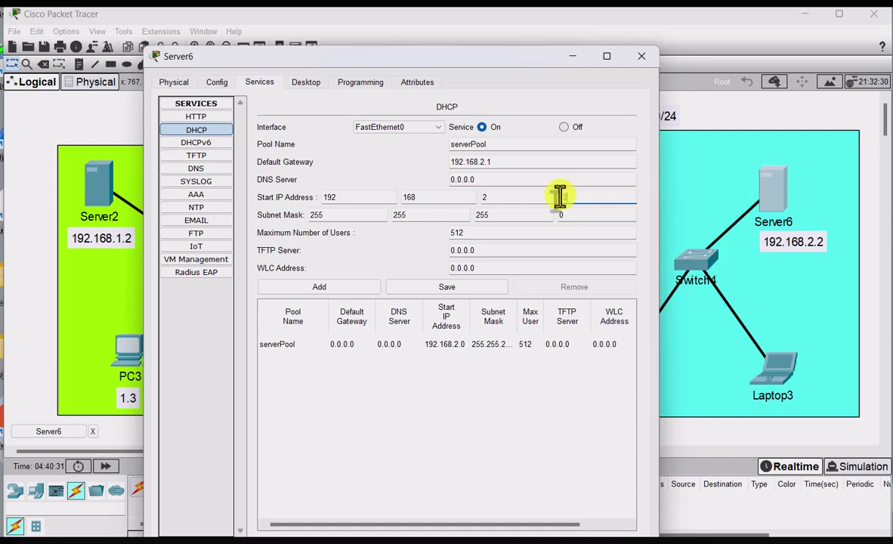
pyautogui.write('3')
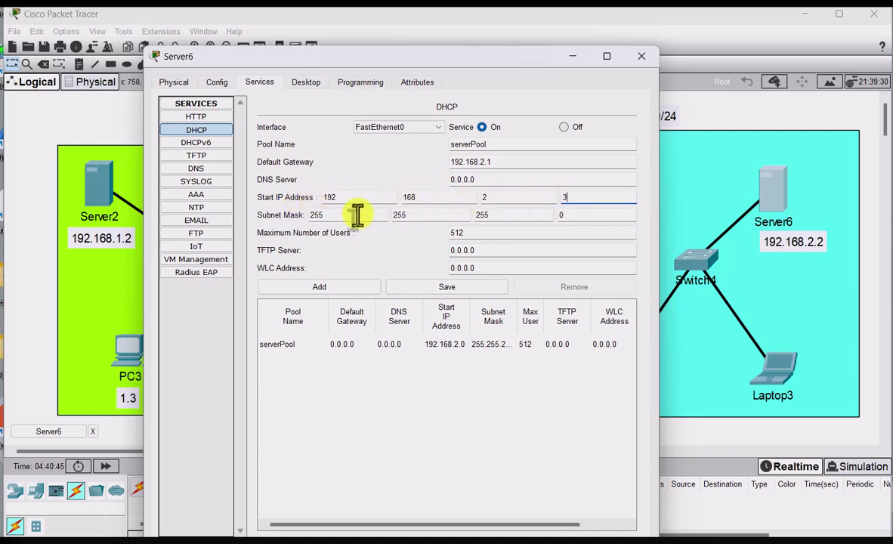
pyautogui.doubleClick(462, 233)
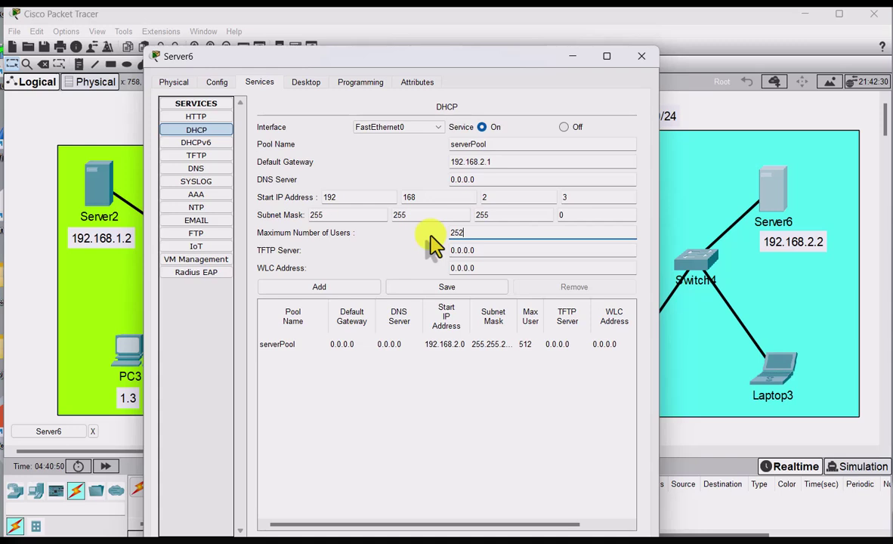
pyautogui.click(450, 291)
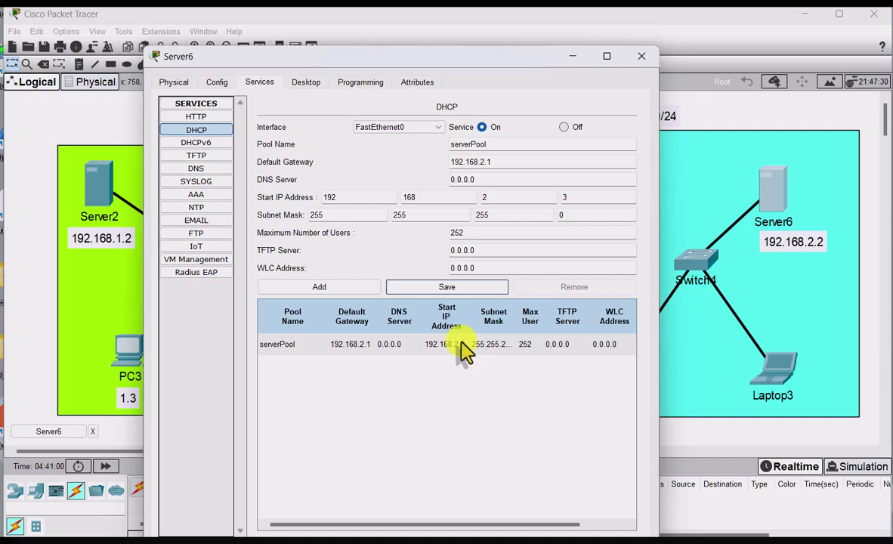
pyautogui.moveTo(393, 55); pyautogui.dragTo(443, 55)
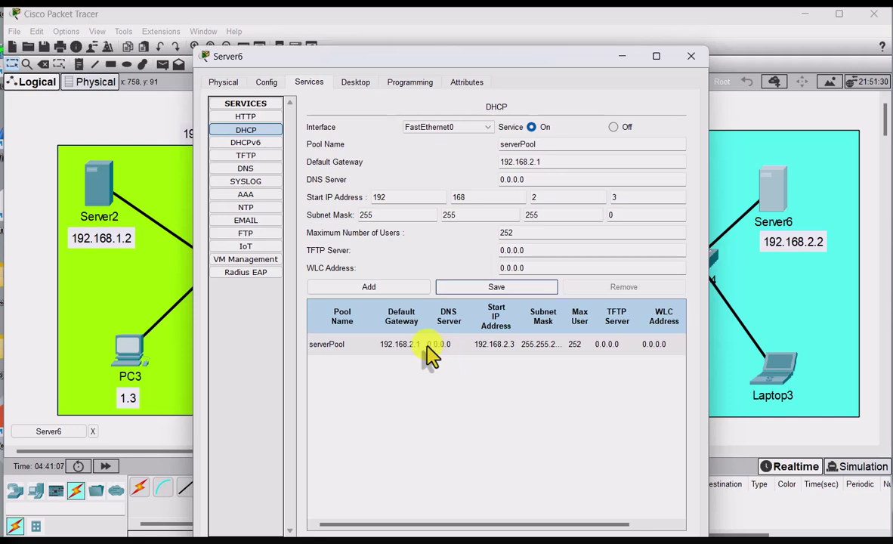
pyautogui.click(690, 56)
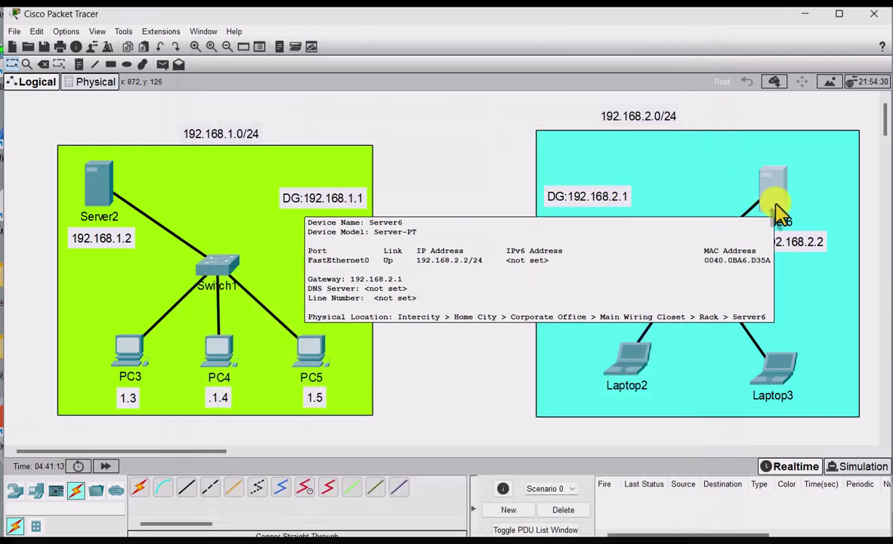
# - Switch Laptop2's IPv4 configuration on FastEthernet0 from static to DHCP and close its window
pyautogui.click(631, 371)
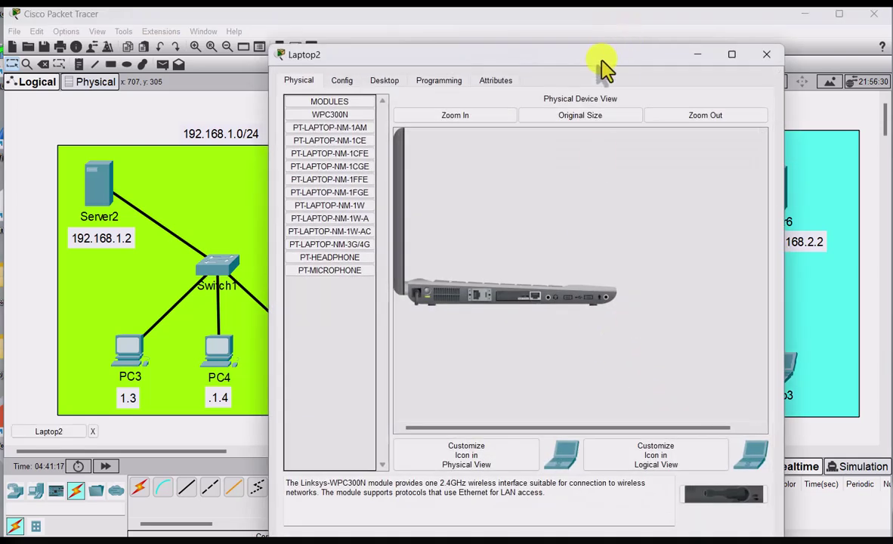
pyautogui.moveTo(603, 66); pyautogui.dragTo(359, 61)
pyautogui.moveTo(229, 50); pyautogui.dragTo(279, 49)
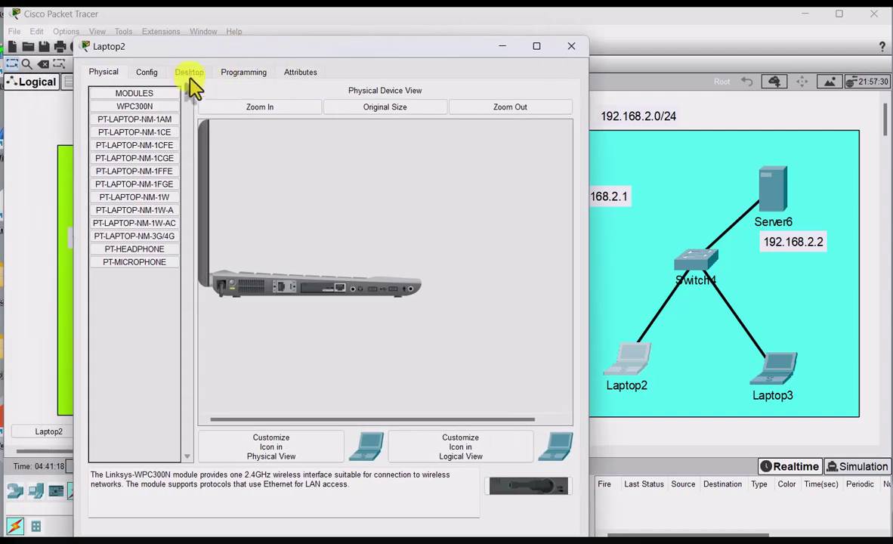
pyautogui.click(189, 73)
pyautogui.click(143, 143)
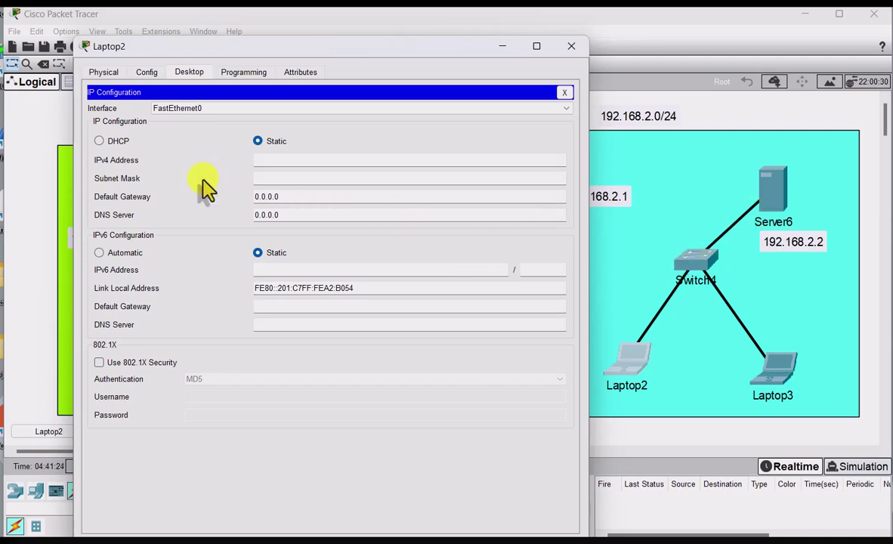
pyautogui.click(98, 142)
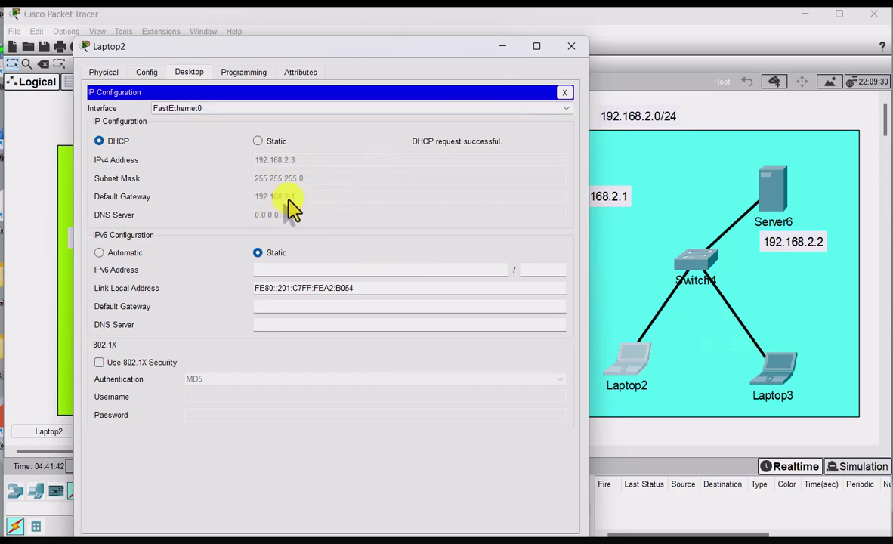
pyautogui.click(572, 46)
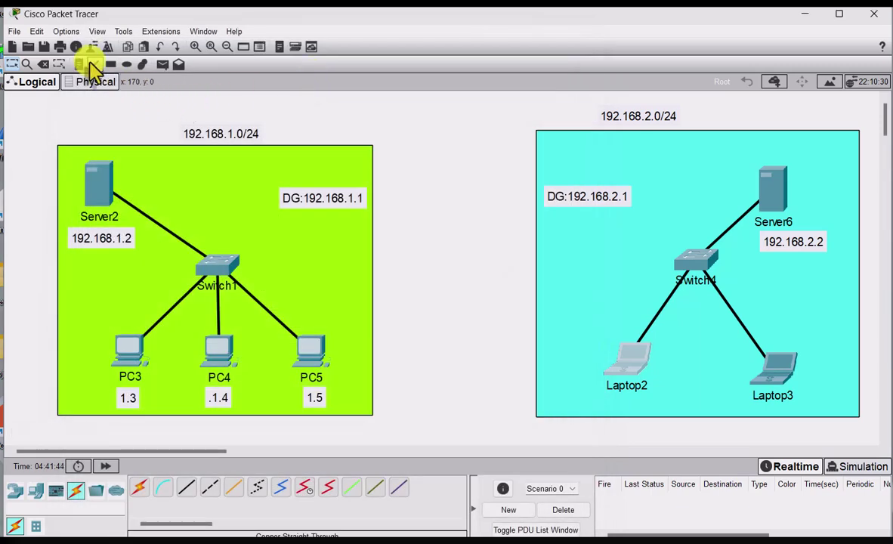
# - Place a note reading .2.3 below Laptop2 to label its address
pyautogui.click(80, 65)
pyautogui.click(597, 407)
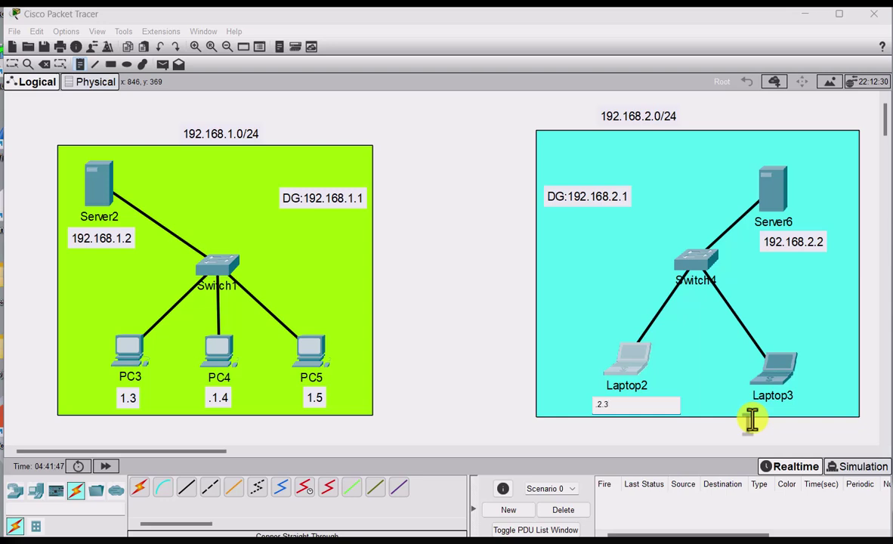
pyautogui.click(12, 64)
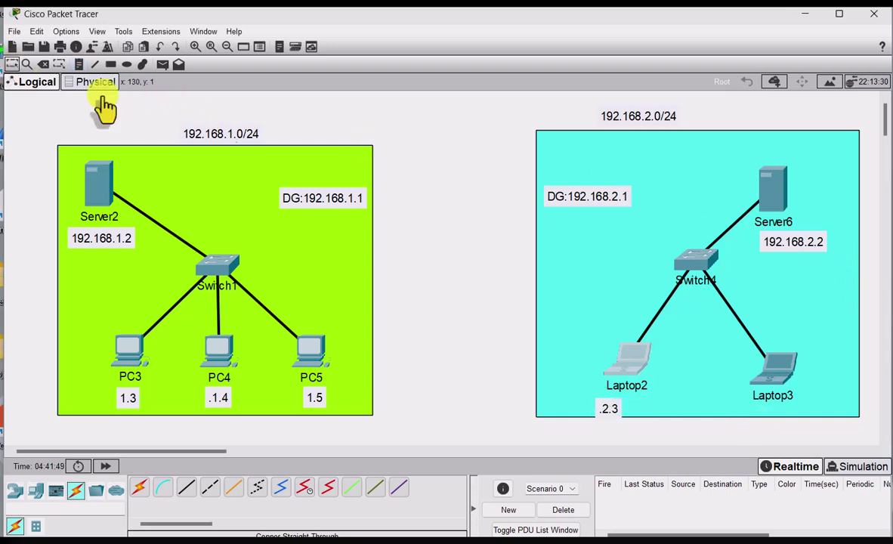
# - Switch Laptop3's IPv4 configuration on FastEthernet0 from static to DHCP and close its window
pyautogui.click(771, 367)
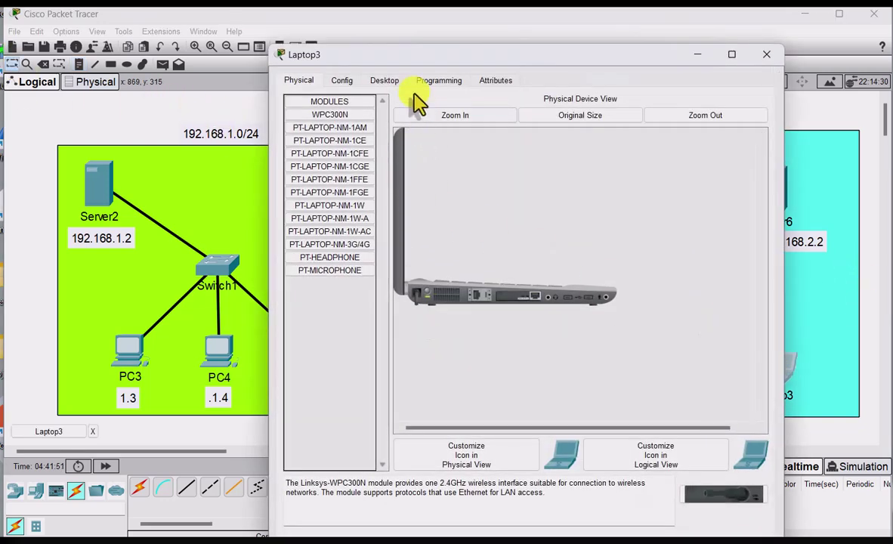
pyautogui.click(385, 80)
pyautogui.click(341, 124)
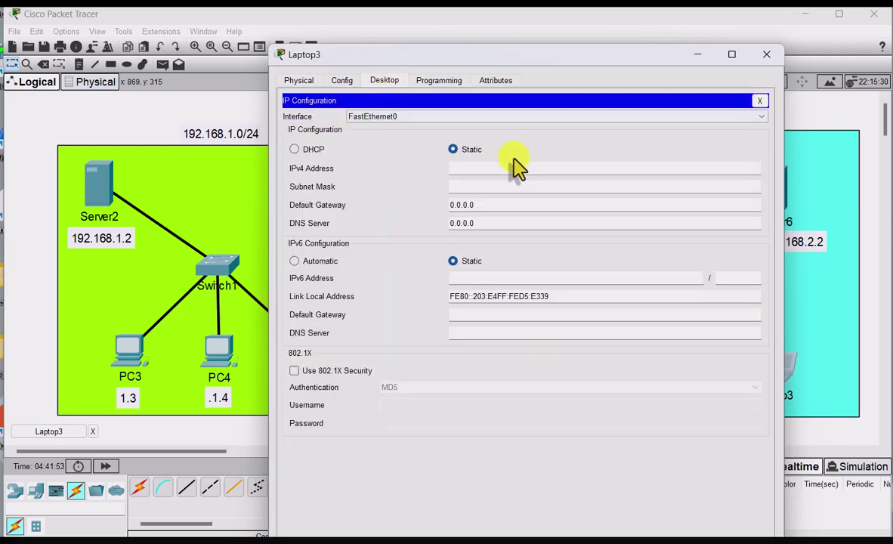
pyautogui.click(296, 150)
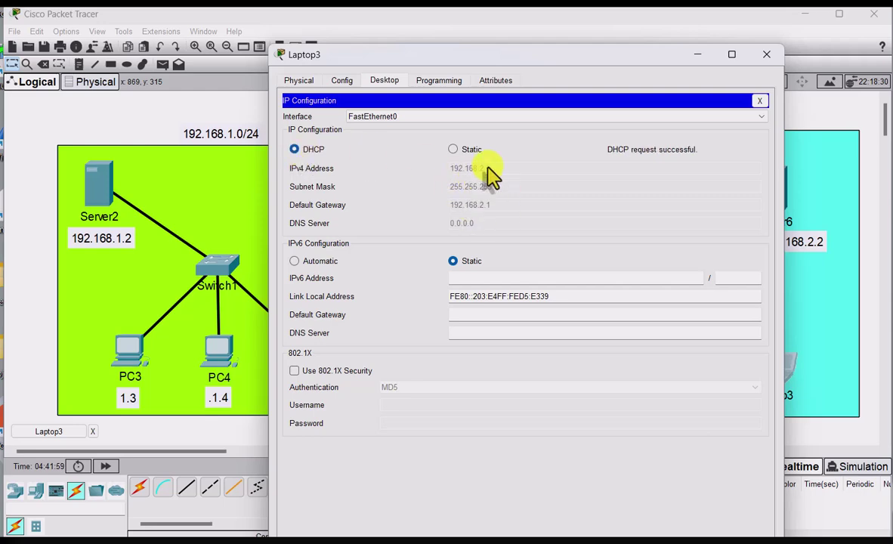
pyautogui.click(766, 55)
# - Add a .2.4 note, position it just right of Laptop3, and move the .2.3 note to the lower left of Laptop2
pyautogui.click(79, 65)
pyautogui.click(729, 399)
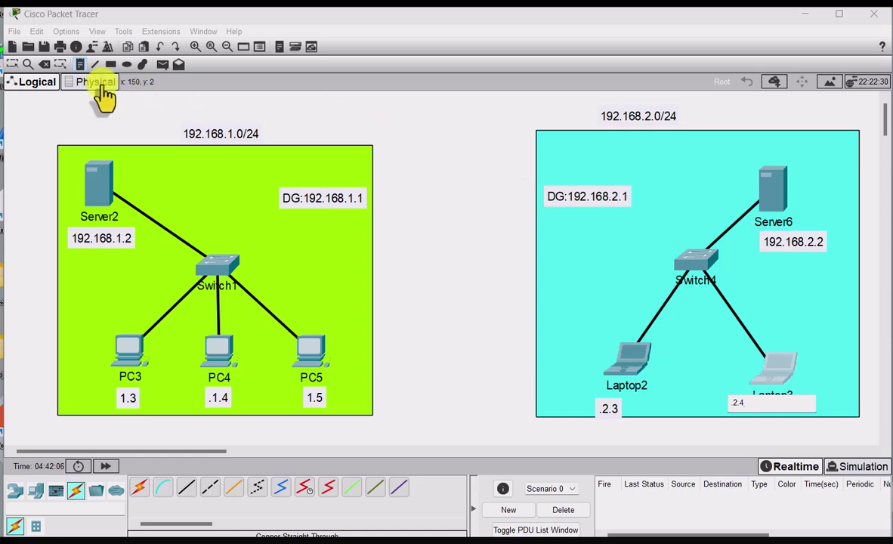
pyautogui.click(13, 64)
pyautogui.moveTo(737, 407); pyautogui.dragTo(810, 382)
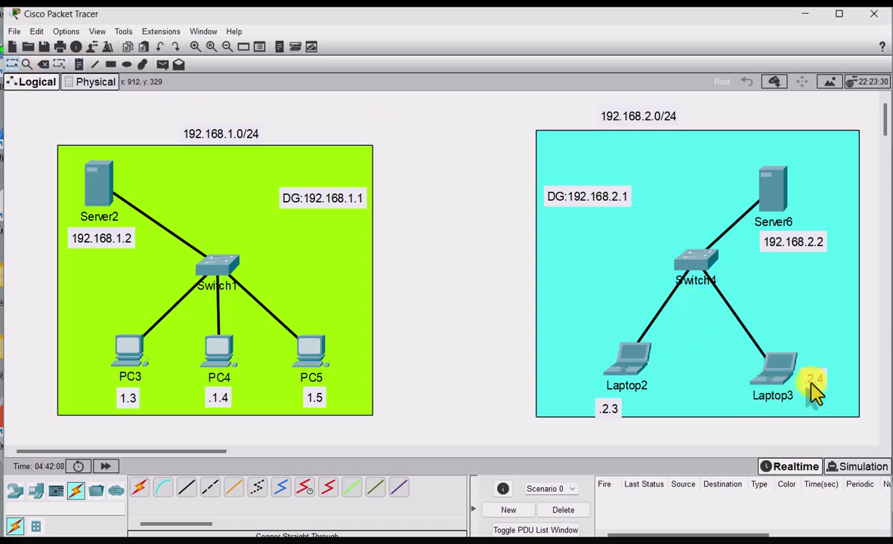
pyautogui.moveTo(609, 408); pyautogui.dragTo(584, 397)
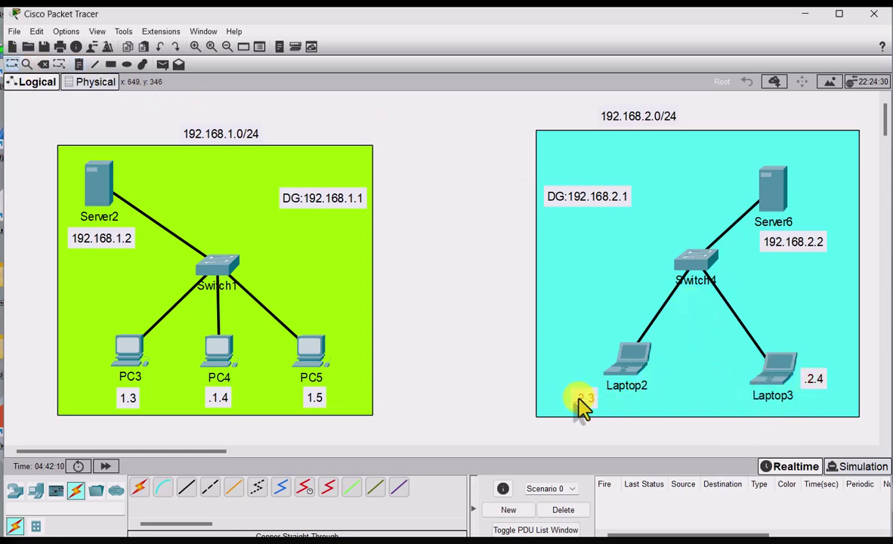
# - Ping 192.168.2.4 from Laptop2's command prompt to test connectivity with Laptop3, and close the laptop's window
pyautogui.click(636, 367)
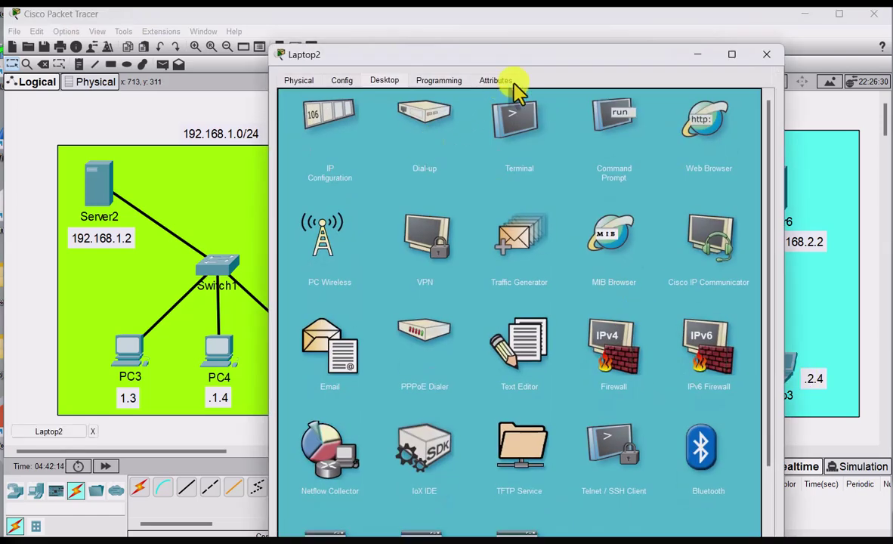
pyautogui.moveTo(491, 58); pyautogui.dragTo(292, 52)
pyautogui.click(404, 112)
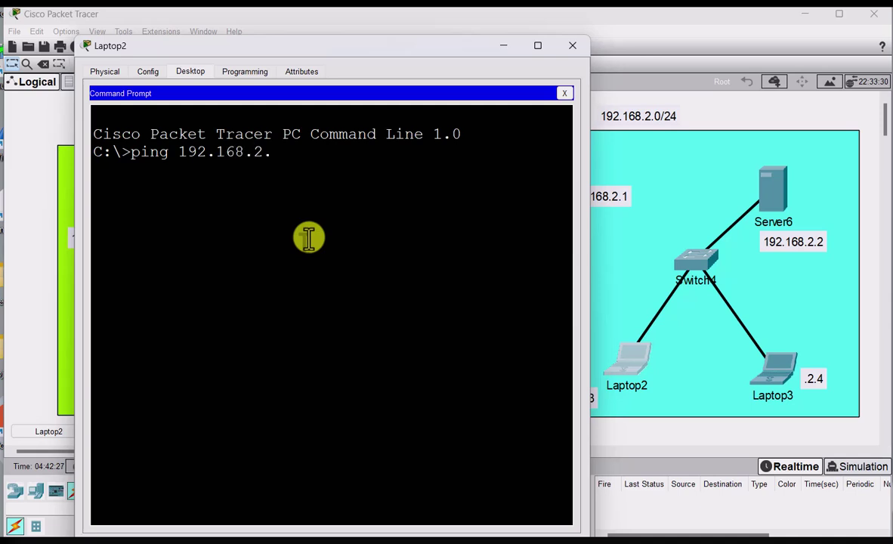
pyautogui.press('Return')
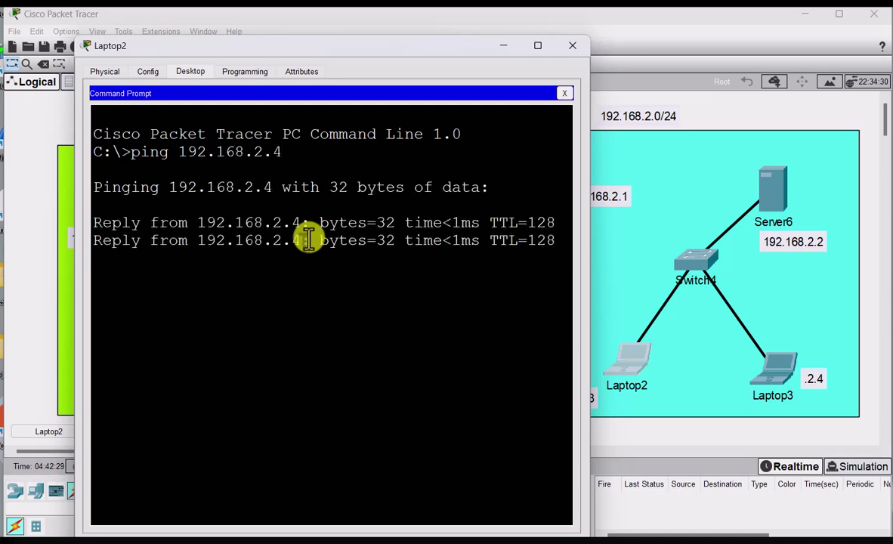
pyautogui.moveTo(592, 260); pyautogui.dragTo(674, 261)
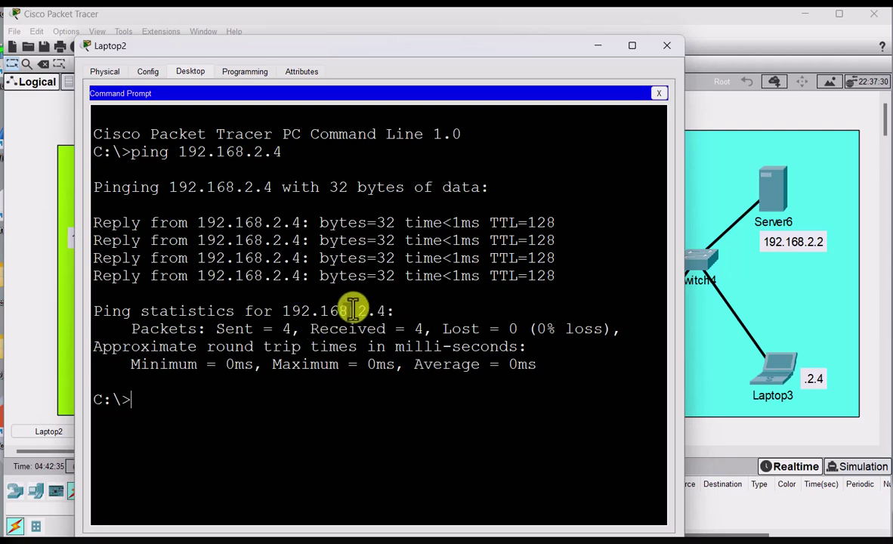
pyautogui.click(659, 94)
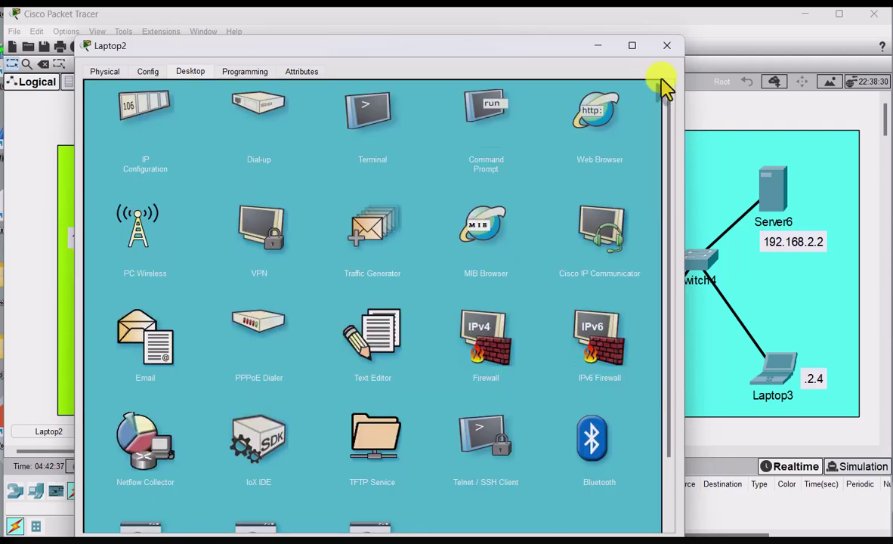
pyautogui.click(667, 45)
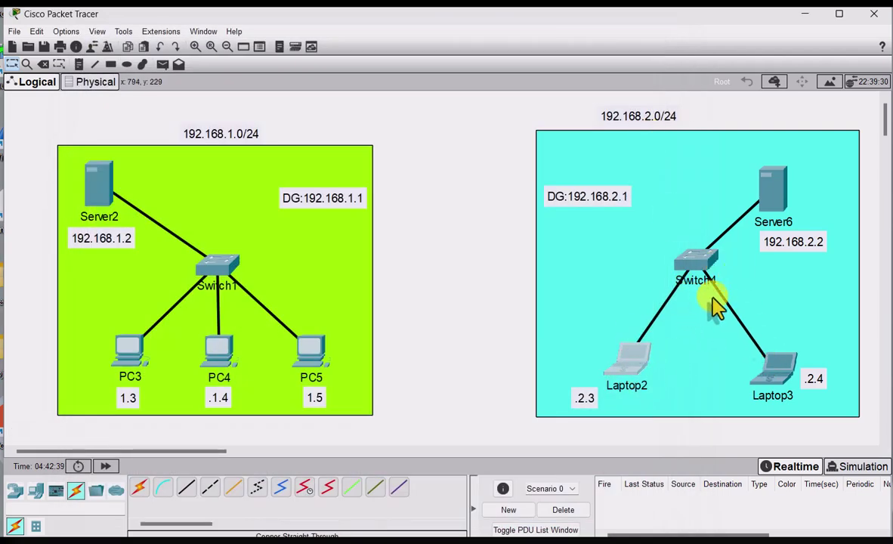